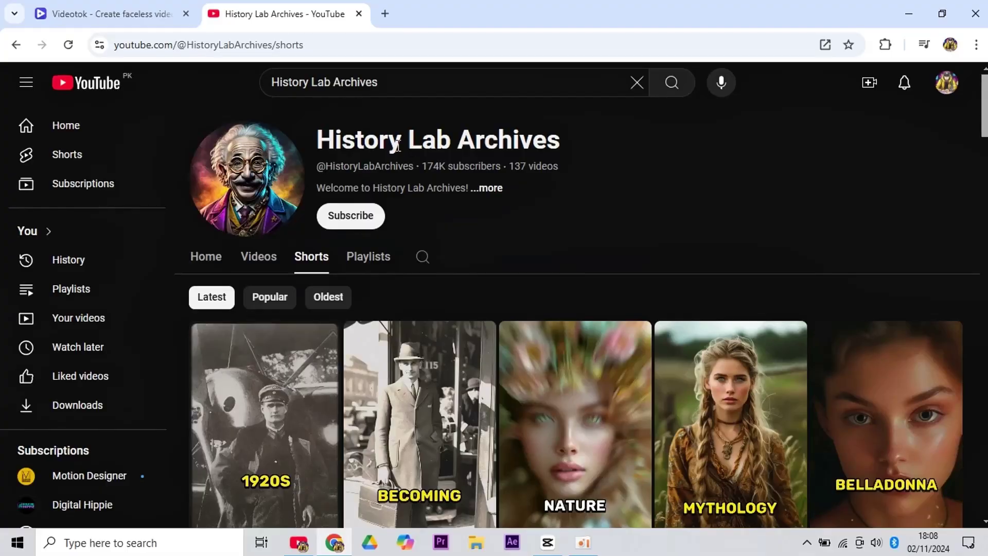
# - Highlight the History Lab Archives and ASTROVERSE channel names on their YouTube pages
pyautogui.moveTo(315, 139); pyautogui.dragTo(575, 142)
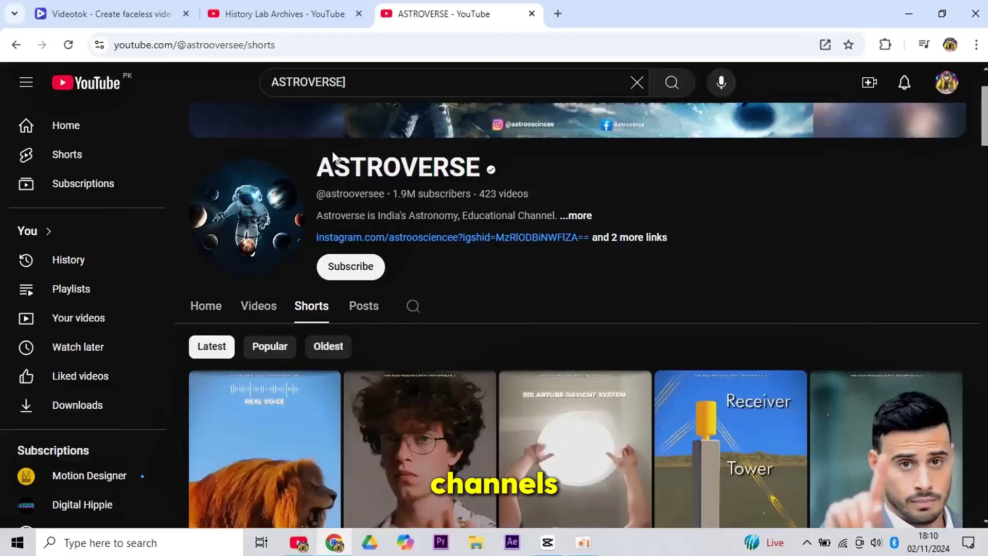
pyautogui.moveTo(333, 156); pyautogui.dragTo(507, 172)
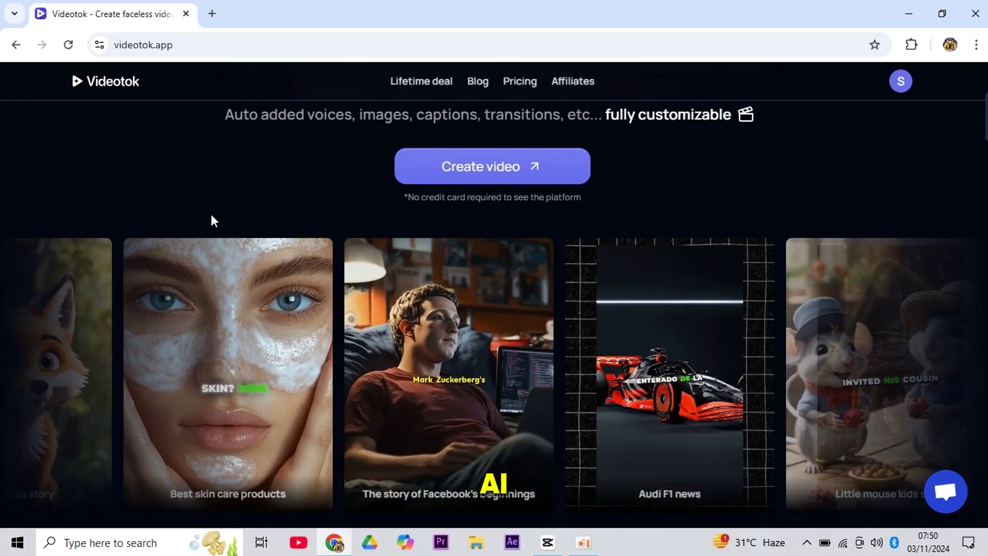
pyautogui.tripleClick(233, 118)
pyautogui.click(278, 103)
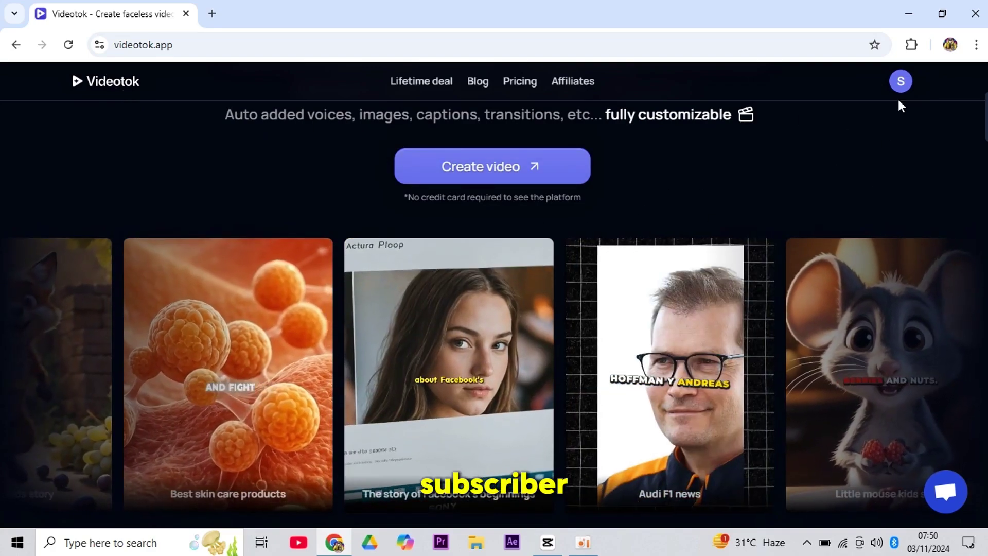
pyautogui.scroll(5, 494, 309)
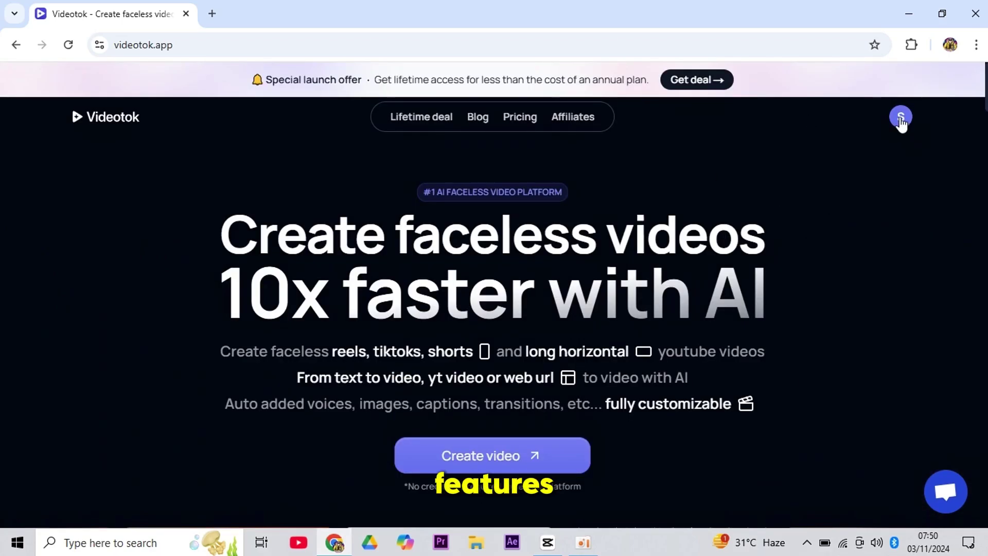
pyautogui.click(901, 119)
pyautogui.click(747, 179)
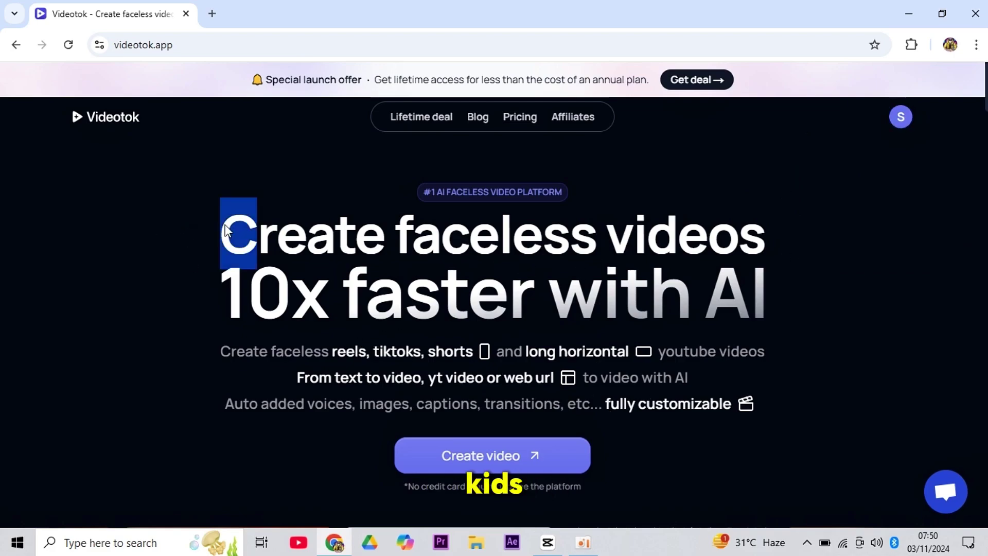
pyautogui.moveTo(224, 225); pyautogui.dragTo(765, 314)
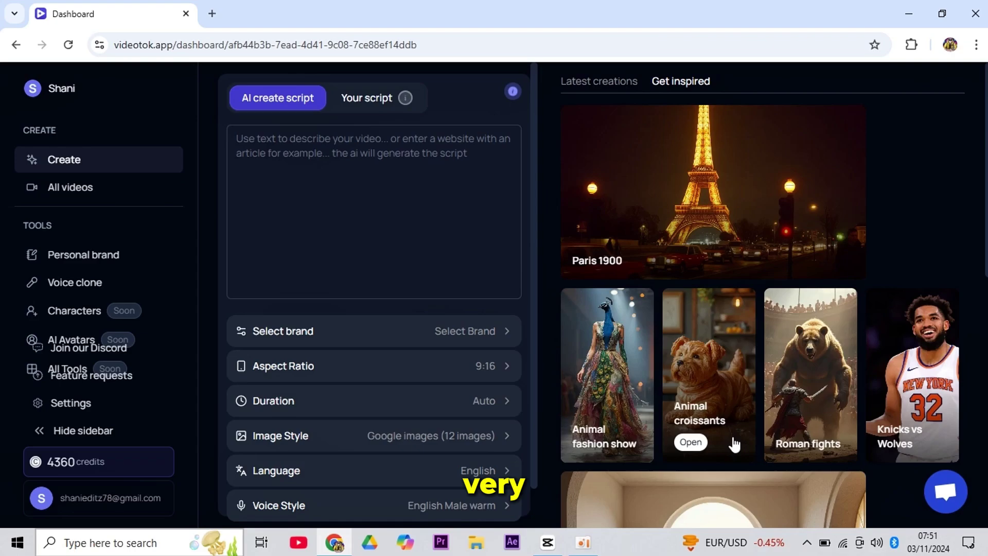
# - Preview the Animal croissants example video, reopening its details once, then close the preview
pyautogui.click(691, 442)
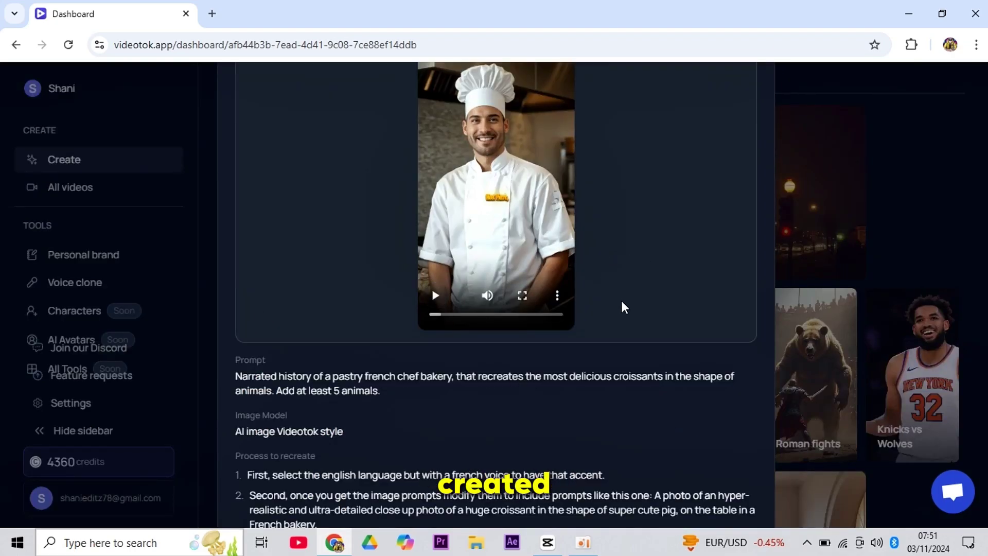
pyautogui.click(966, 301)
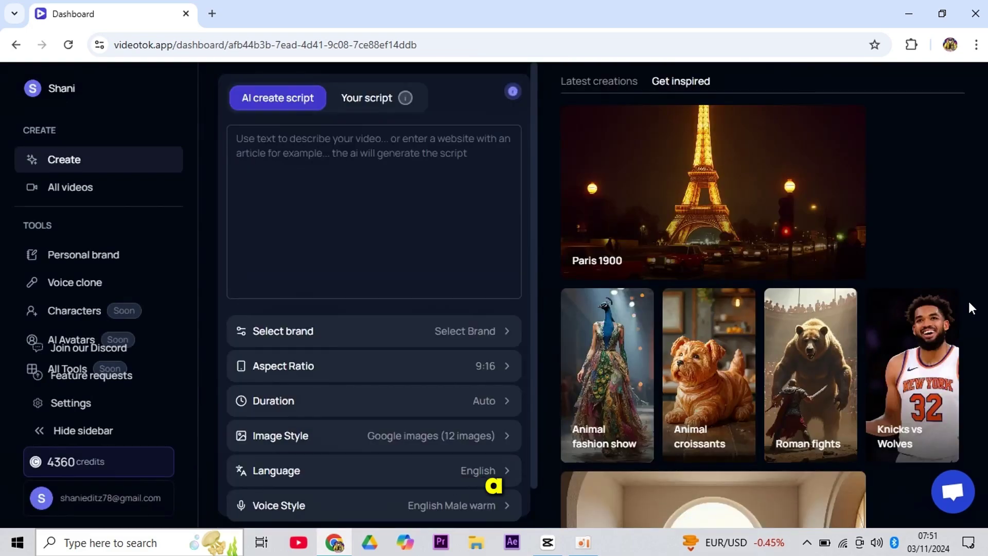
pyautogui.rightClick(968, 301)
pyautogui.click(965, 350)
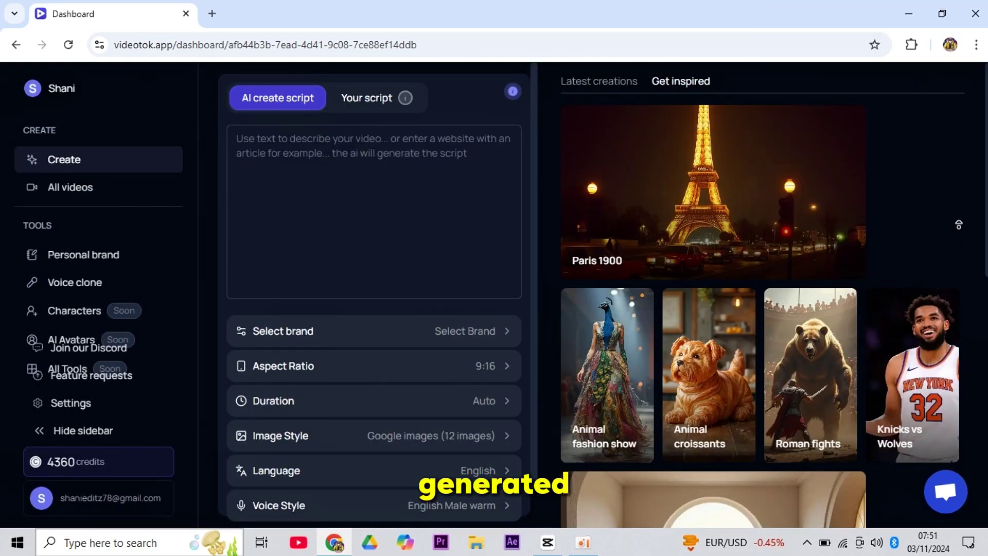
pyautogui.click(730, 396)
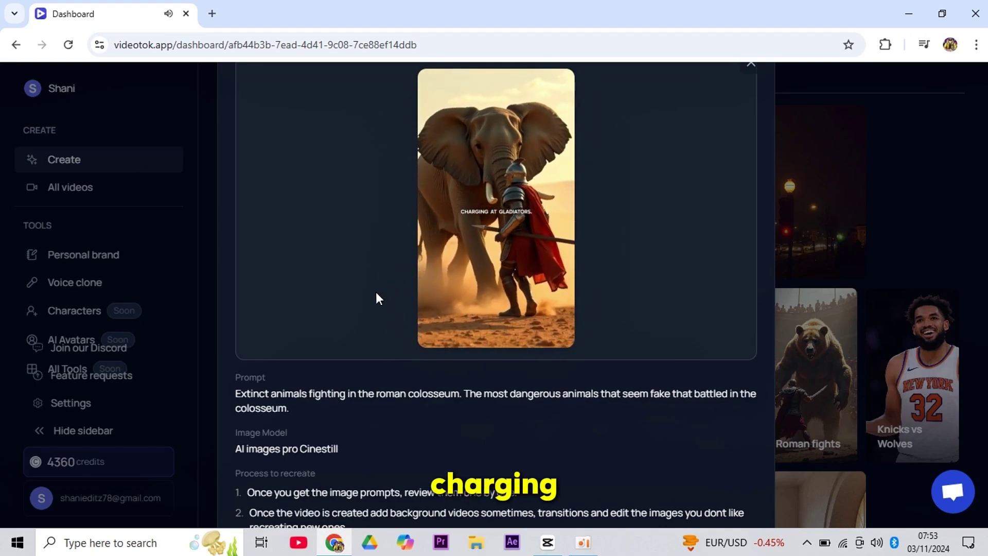
pyautogui.press('Escape')
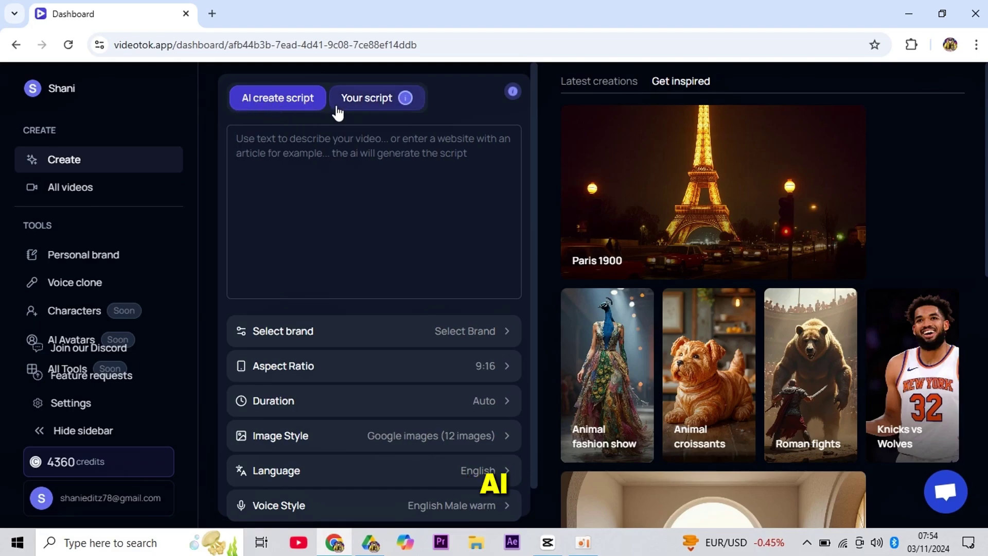
# - Paste the story of a mouse freeing its rabbit friend from hunters into the AI prompt
pyautogui.click(282, 142)
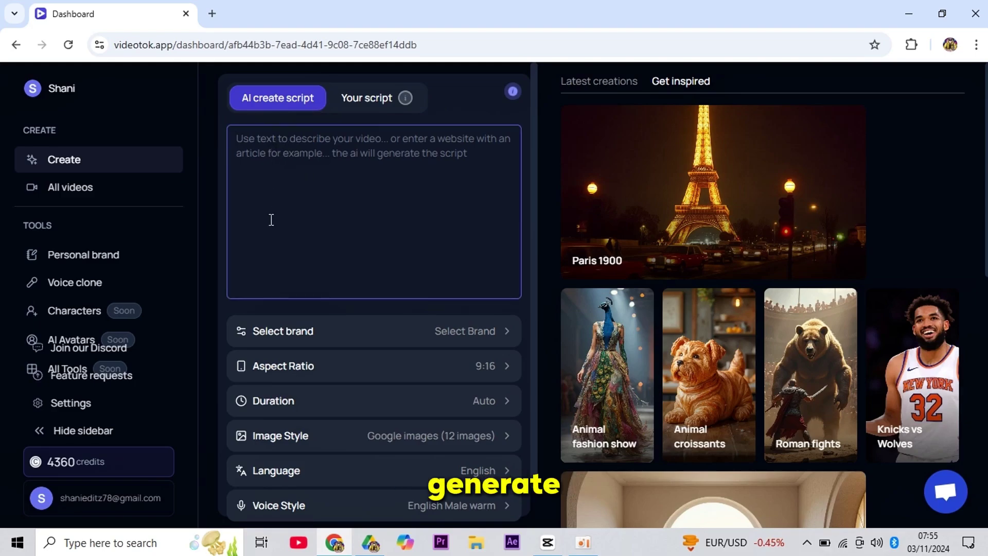
pyautogui.click(360, 107)
pyautogui.click(321, 153)
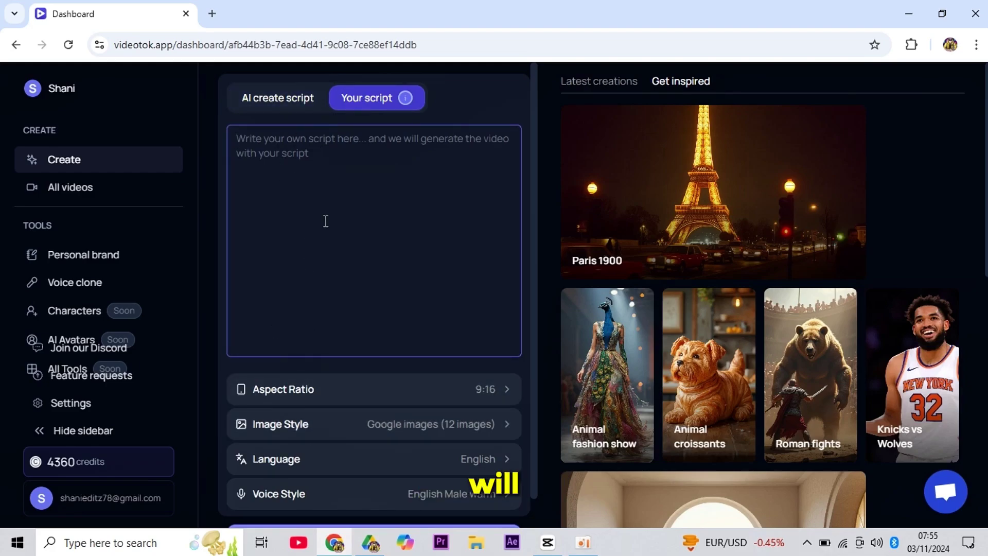
pyautogui.click(285, 112)
pyautogui.click(270, 164)
pyautogui.rightClick(269, 162)
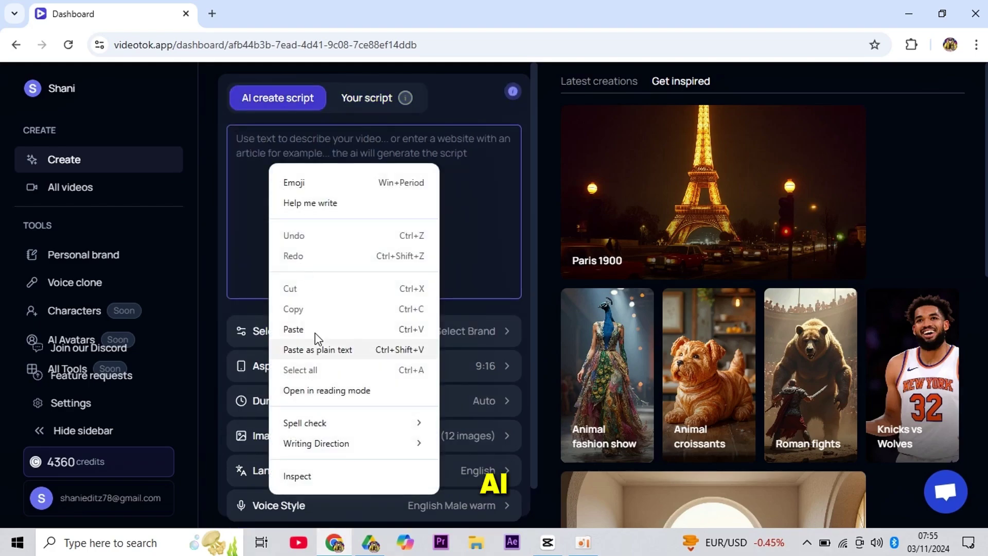
pyautogui.click(319, 328)
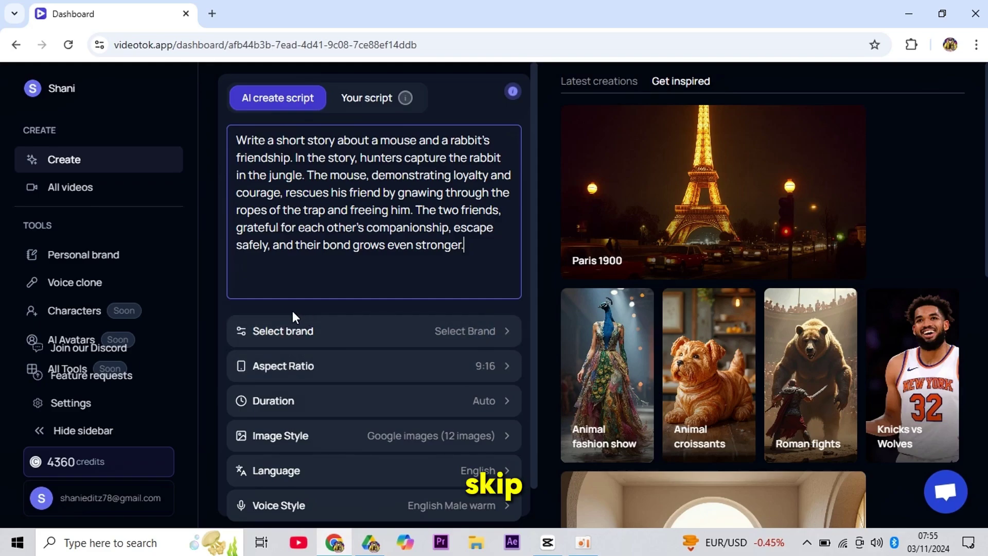
# - Keep the 9:16 aspect ratio and set the video duration to 30 seconds
pyautogui.click(404, 378)
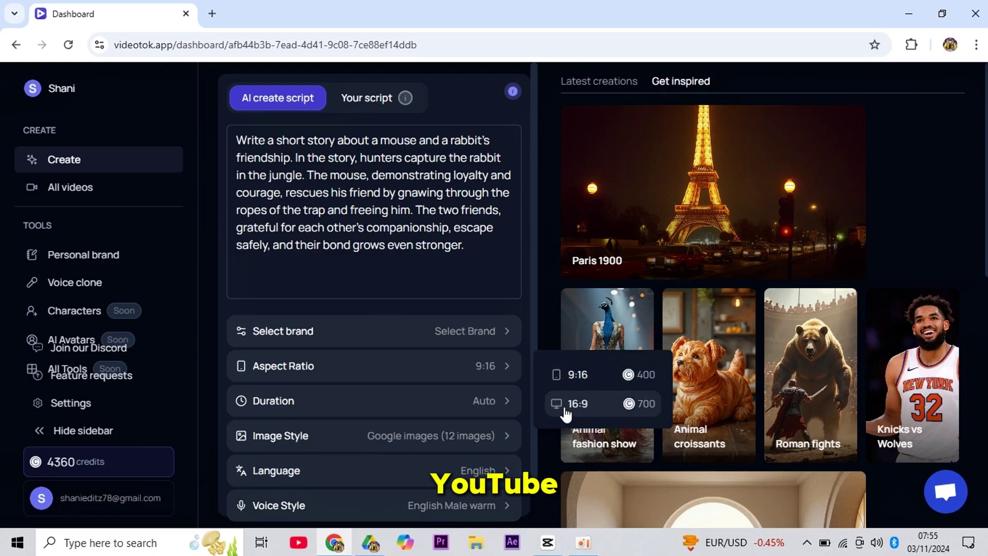
pyautogui.click(607, 384)
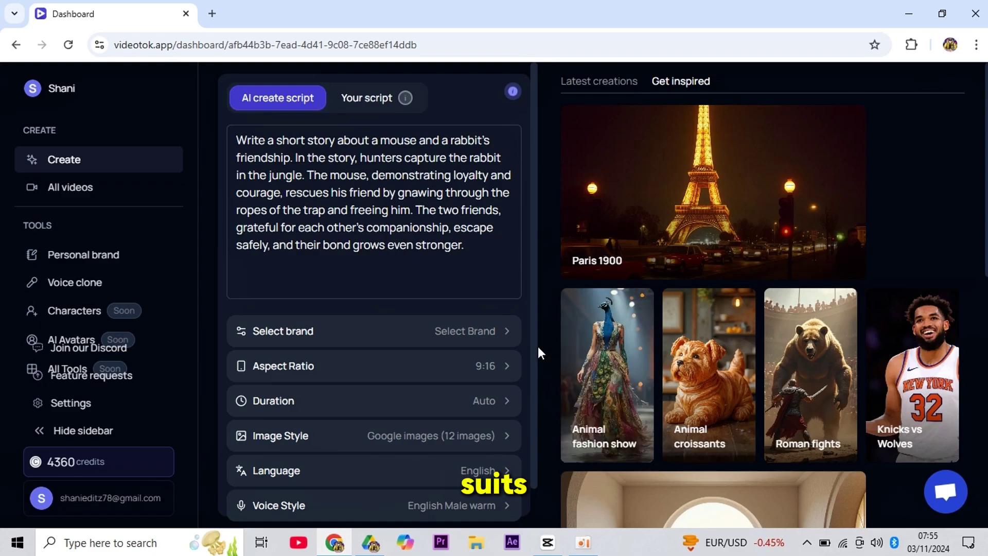
pyautogui.scroll(-1, 533, 365)
pyautogui.click(374, 369)
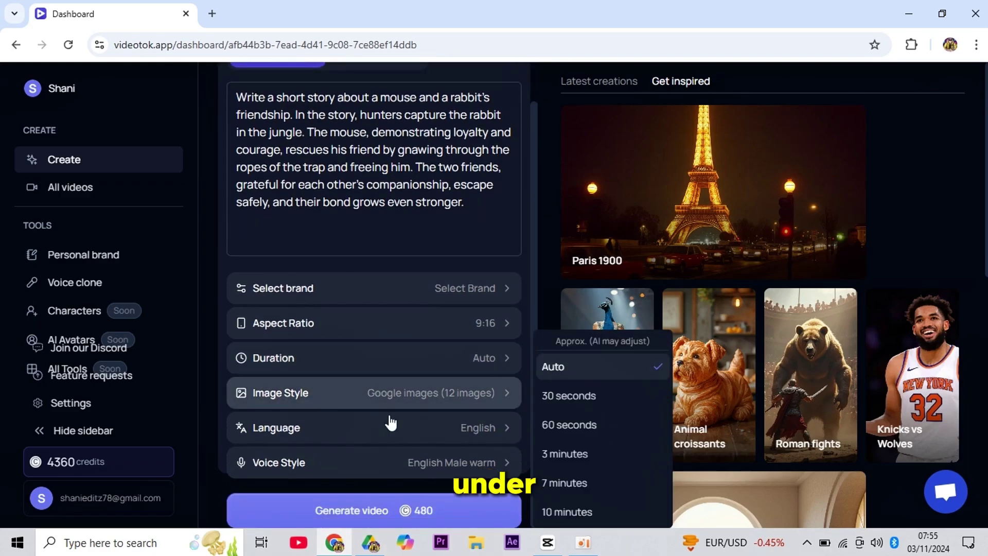
pyautogui.click(534, 321)
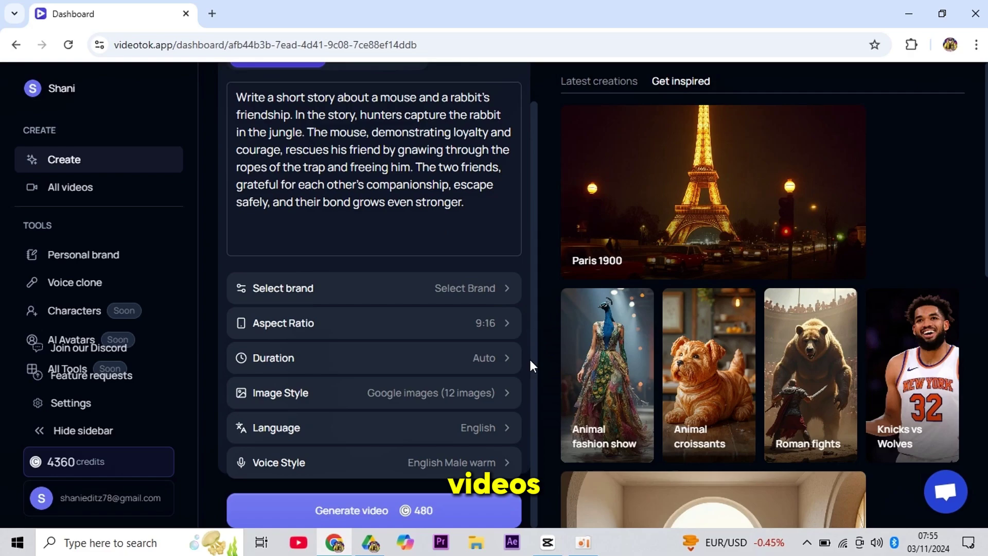
pyautogui.click(500, 360)
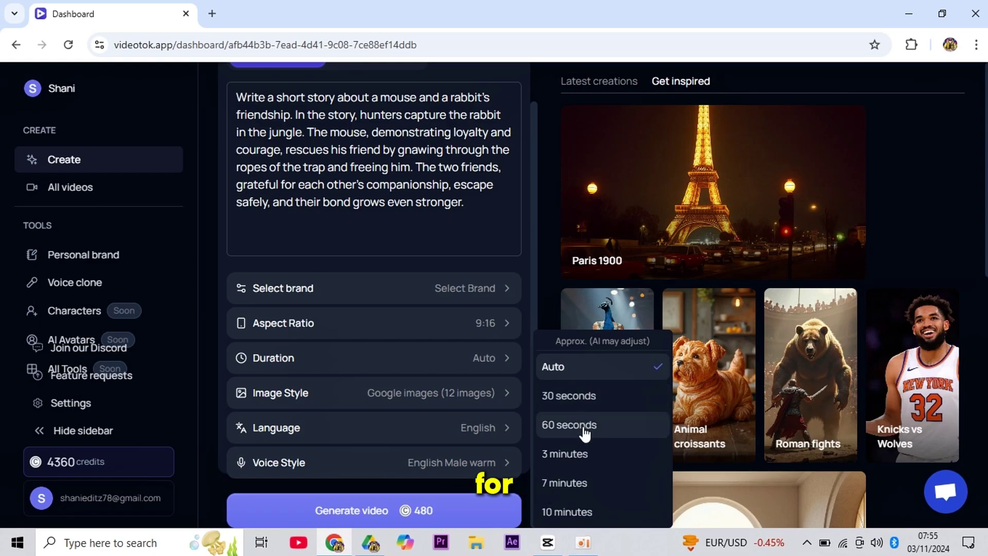
pyautogui.click(567, 396)
# - Switch the image source to AI images with the Pixar visual style
pyautogui.click(451, 393)
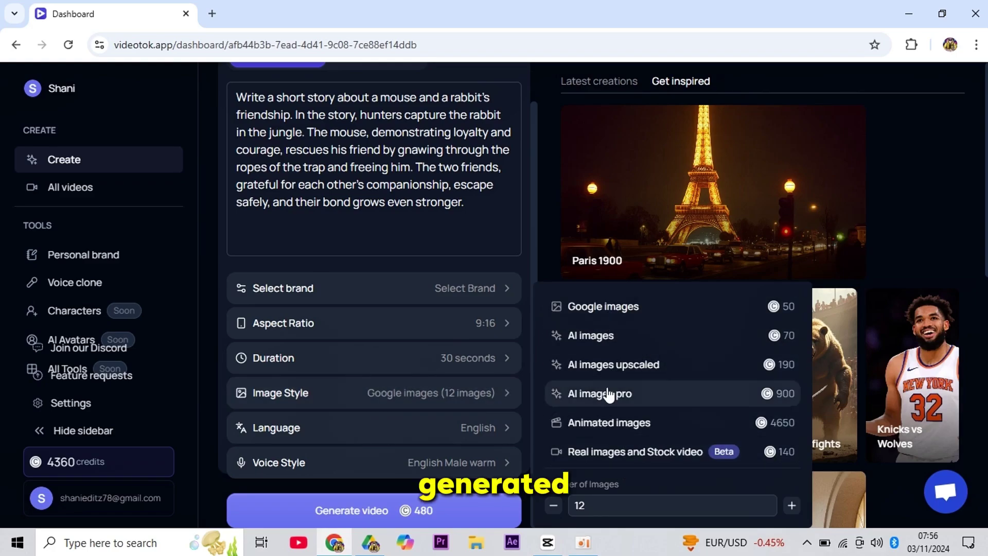
pyautogui.click(596, 339)
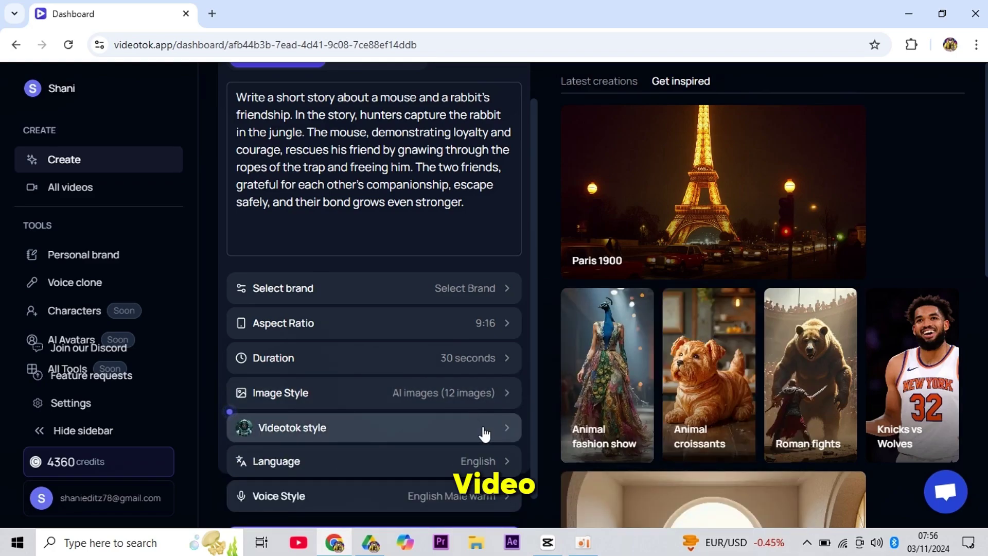
pyautogui.click(473, 441)
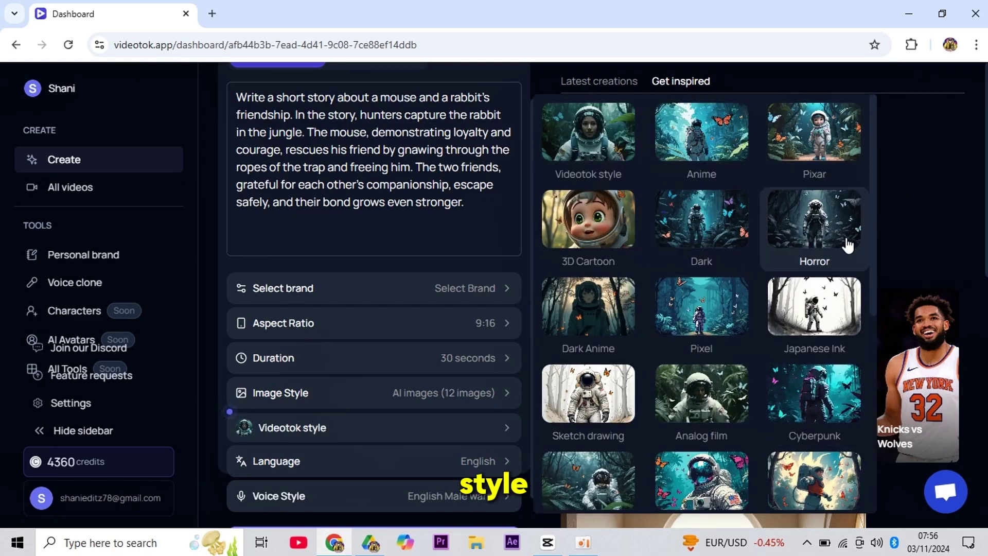
pyautogui.scroll(-7, 875, 239)
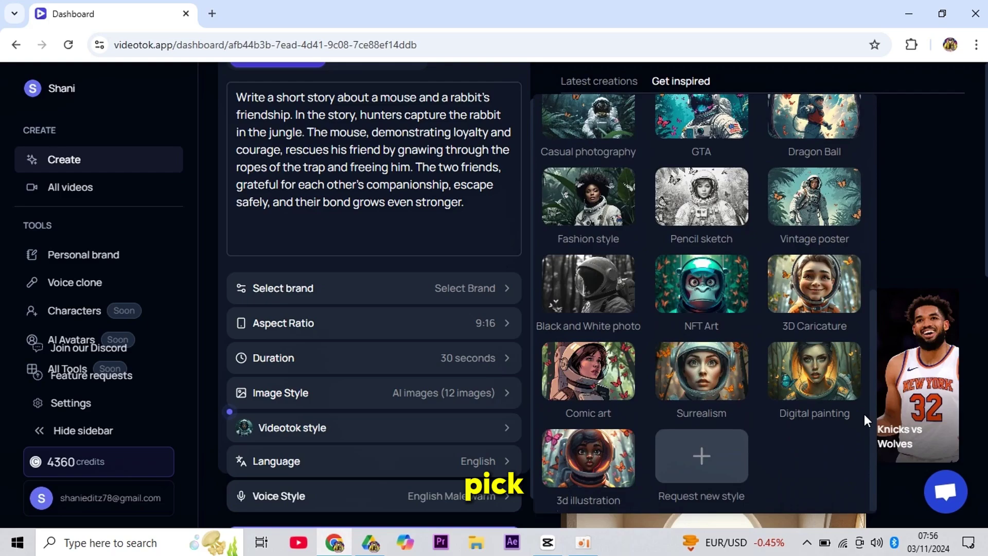
pyautogui.scroll(7, 863, 414)
pyautogui.scroll(1, 878, 234)
pyautogui.click(812, 136)
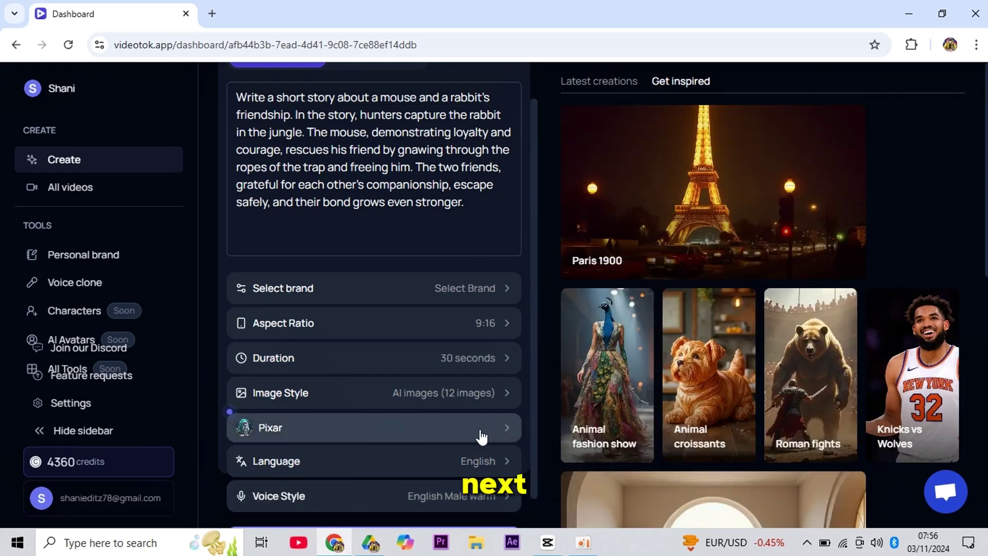
# - Keep English narration, preview and choose the Adam US Male voice, and start generating
pyautogui.click(484, 456)
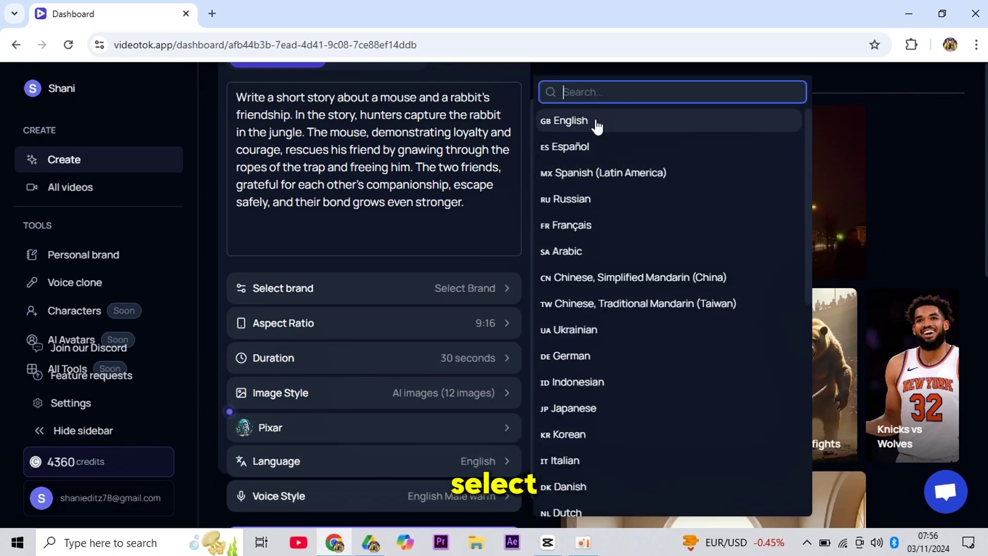
pyautogui.moveTo(809, 237); pyautogui.dragTo(797, 215)
pyautogui.click(641, 129)
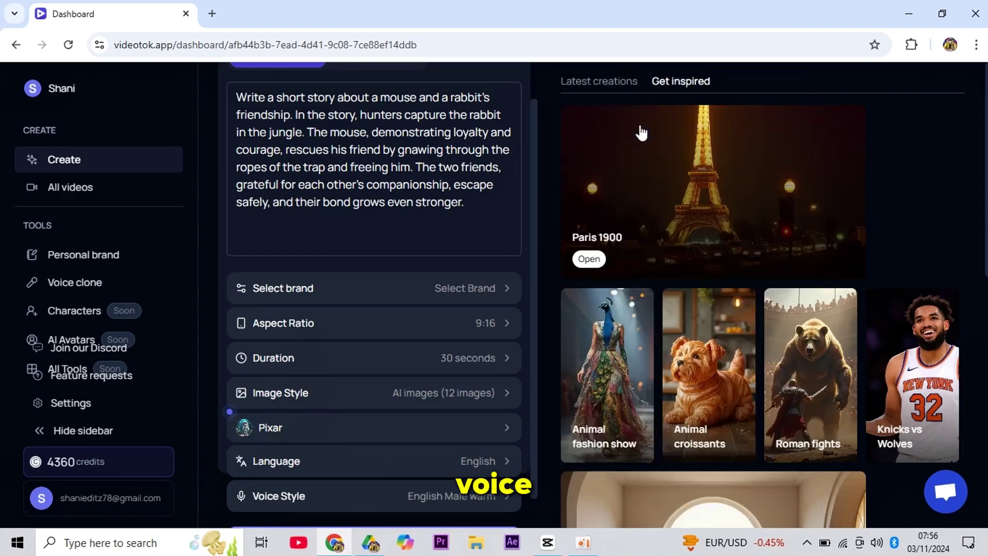
pyautogui.click(441, 492)
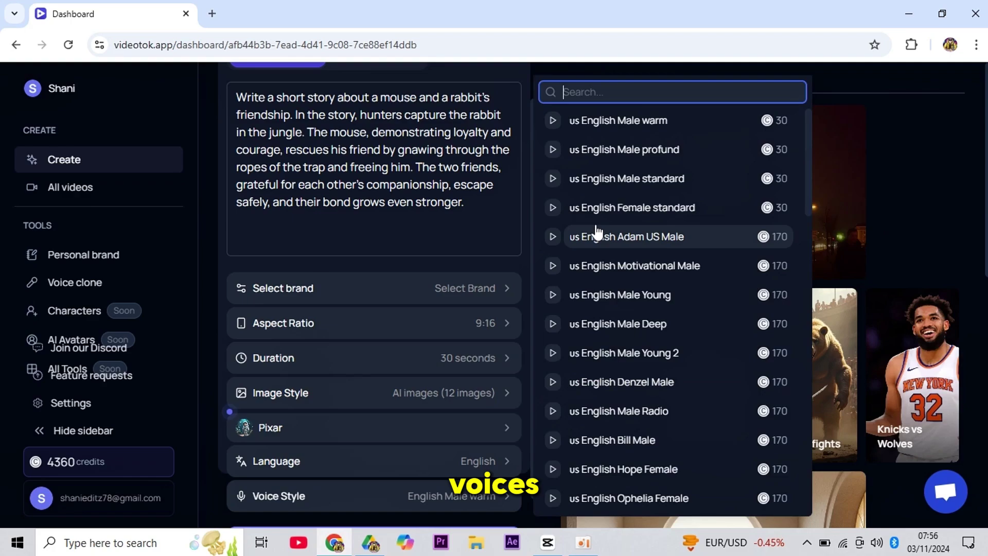
pyautogui.click(552, 233)
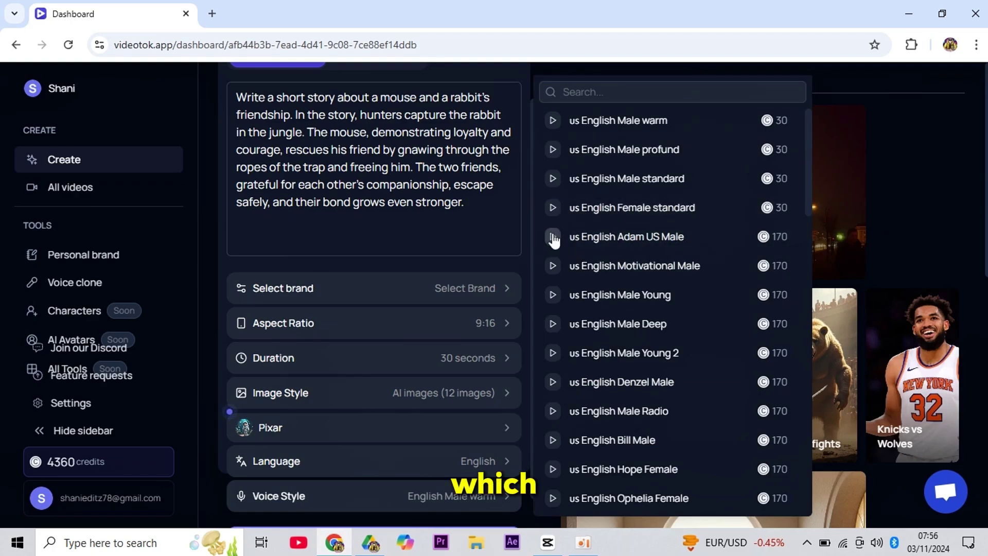
pyautogui.click(553, 238)
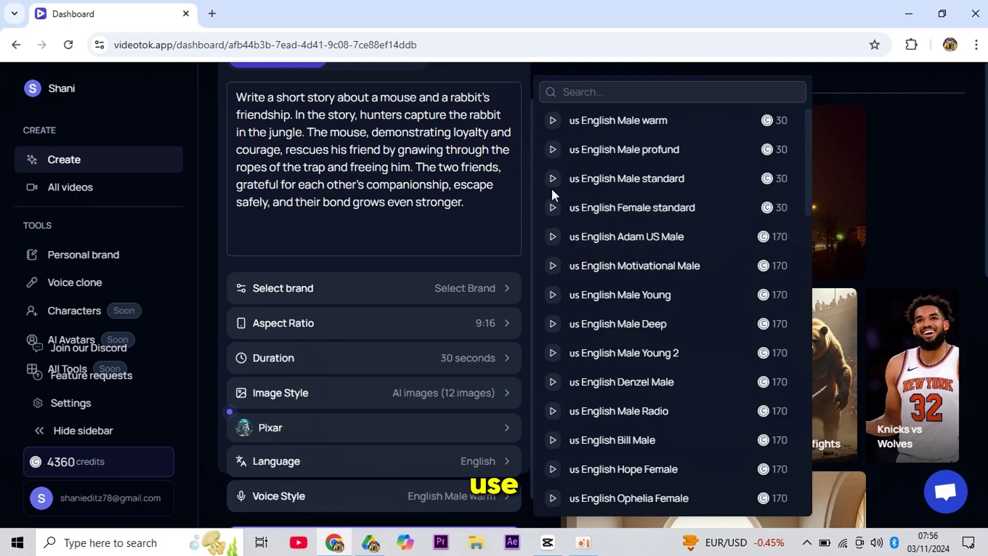
pyautogui.click(592, 236)
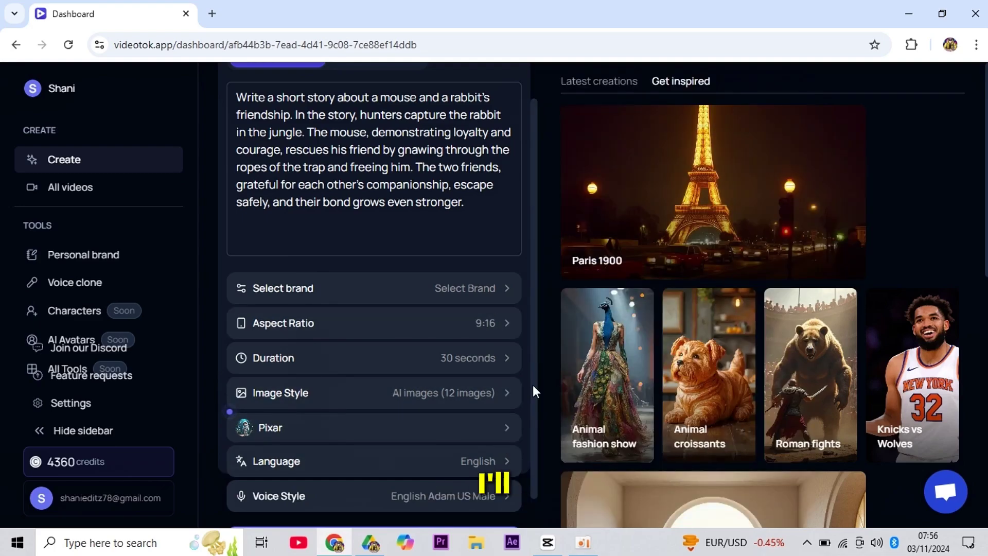
pyautogui.scroll(-1, 526, 455)
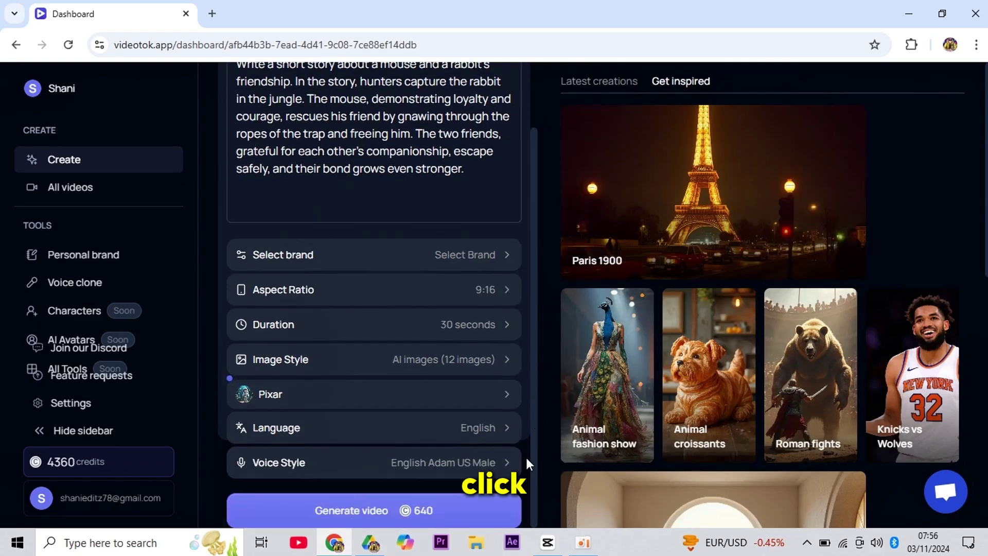
pyautogui.click(432, 502)
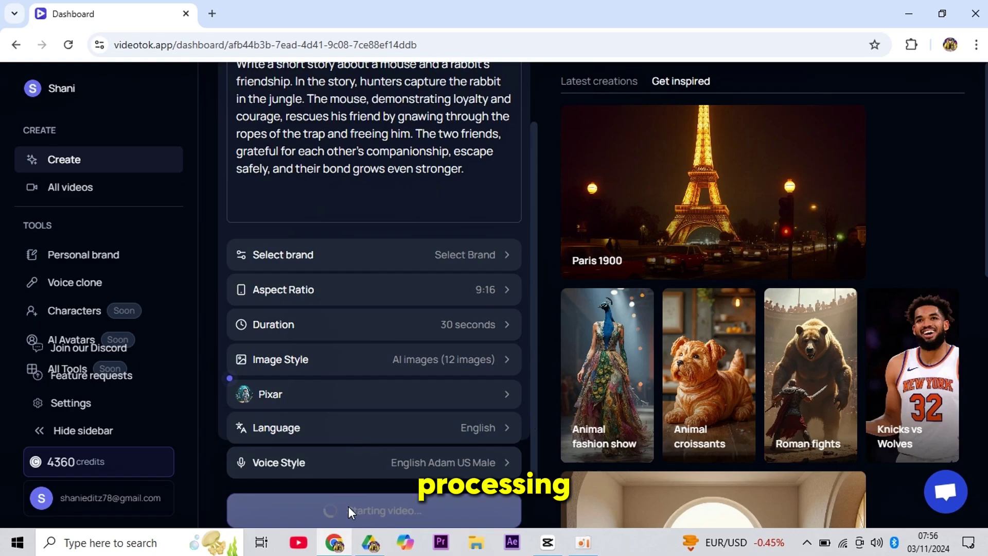
# - Review the generated script, opening and closing the support chat before scrolling down
pyautogui.moveTo(347, 506); pyautogui.dragTo(432, 506)
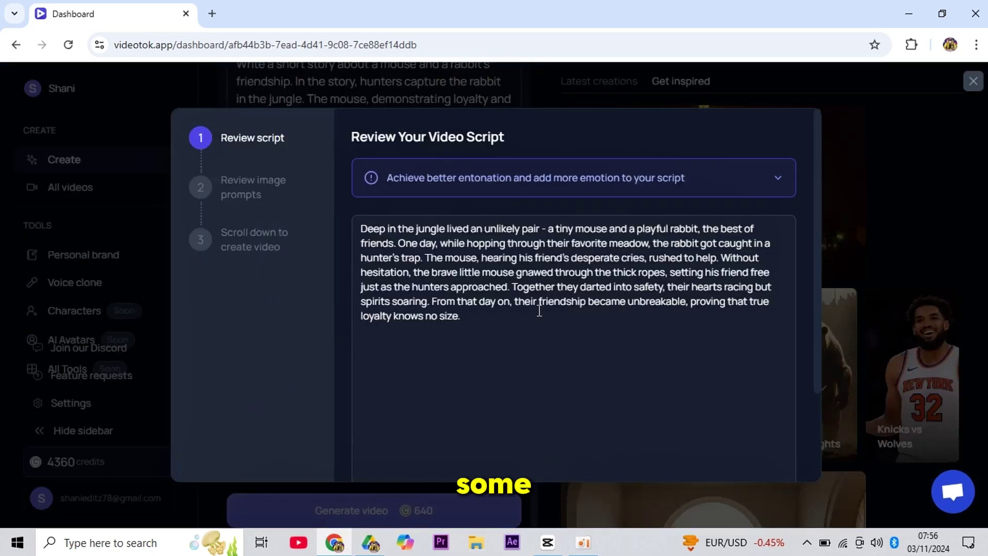
pyautogui.click(952, 492)
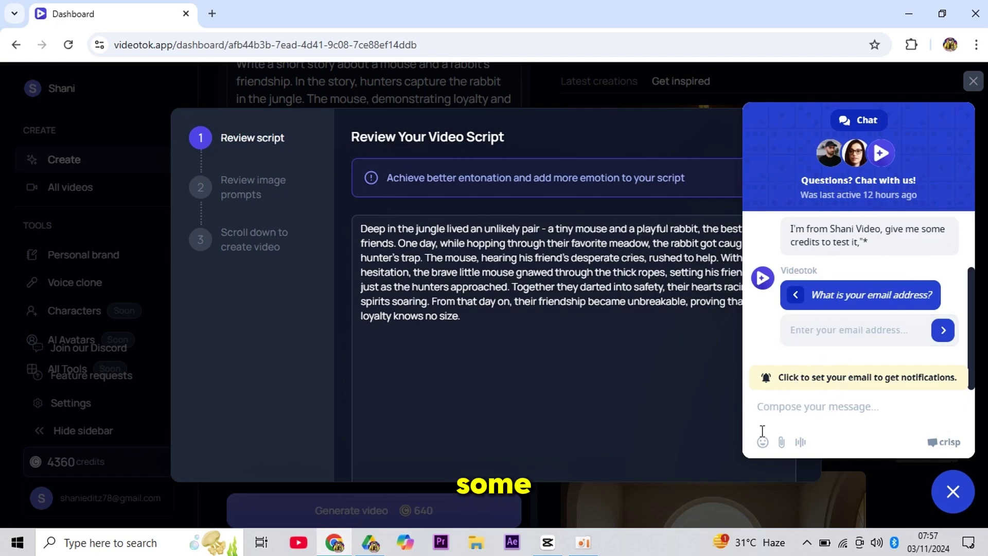
pyautogui.click(958, 507)
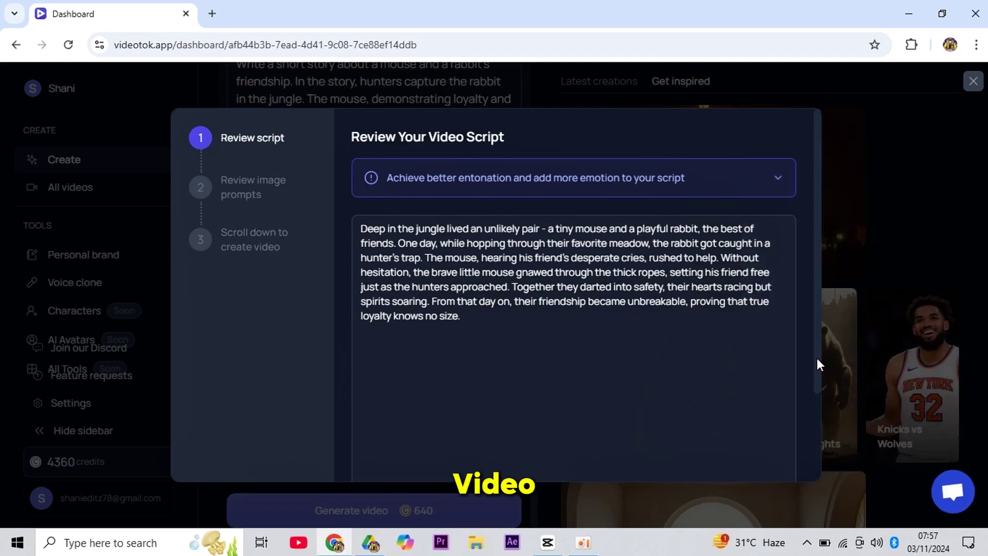
pyautogui.scroll(-3, 817, 358)
# - Approve the script, then highlight the Basic plan's name, €19.95 price and 15 000 credits
pyautogui.click(759, 454)
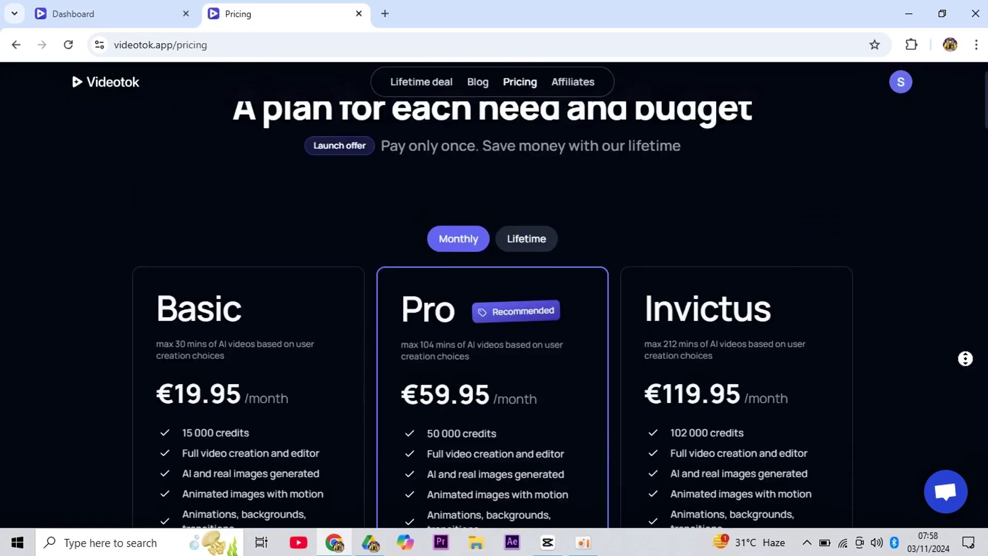
pyautogui.scroll(-3, 494, 309)
pyautogui.doubleClick(206, 159)
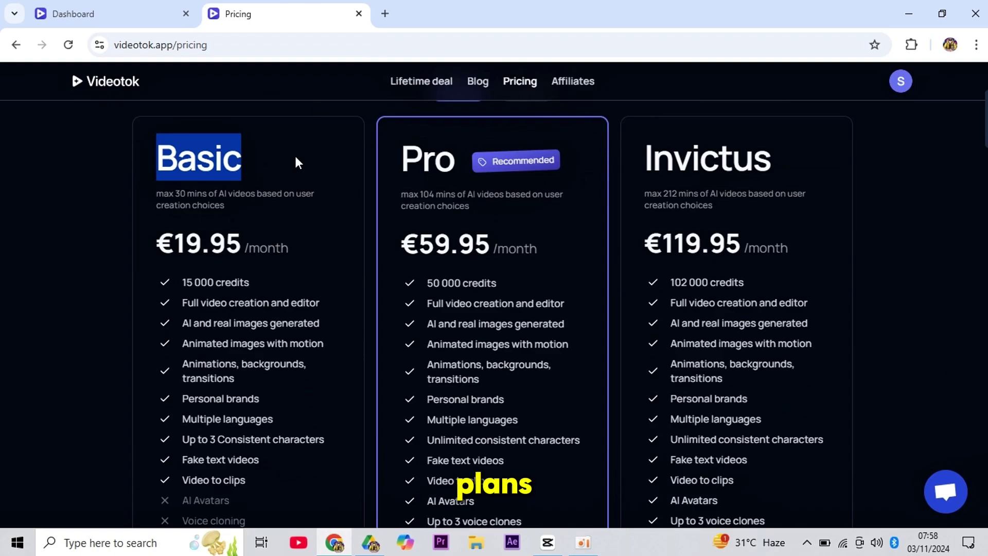
pyautogui.moveTo(147, 244); pyautogui.dragTo(226, 250)
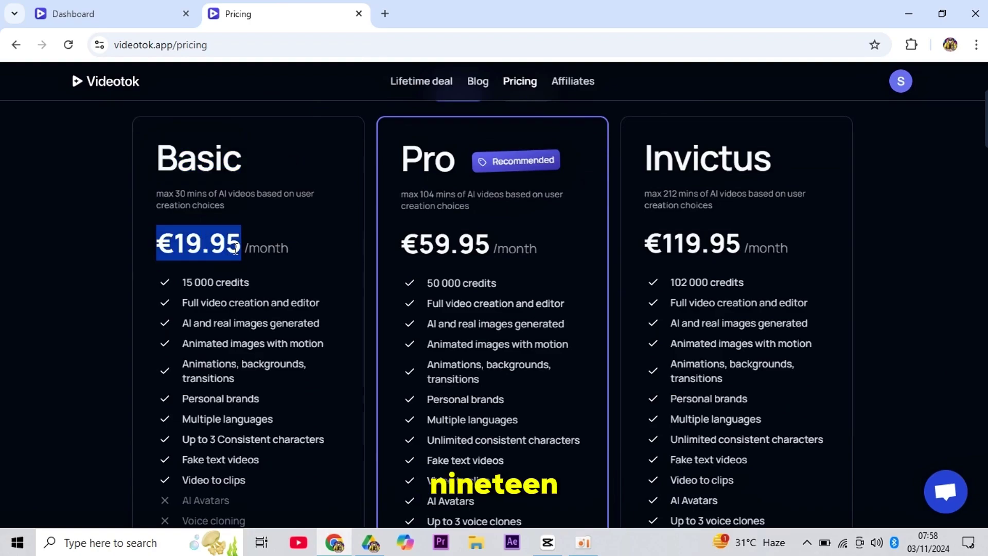
pyautogui.moveTo(181, 281); pyautogui.dragTo(260, 276)
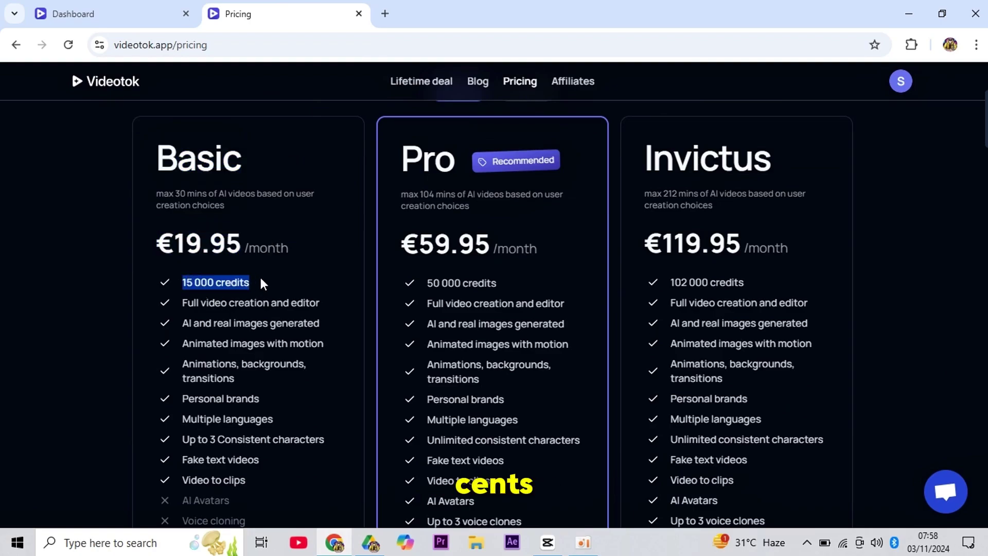
pyautogui.click(260, 277)
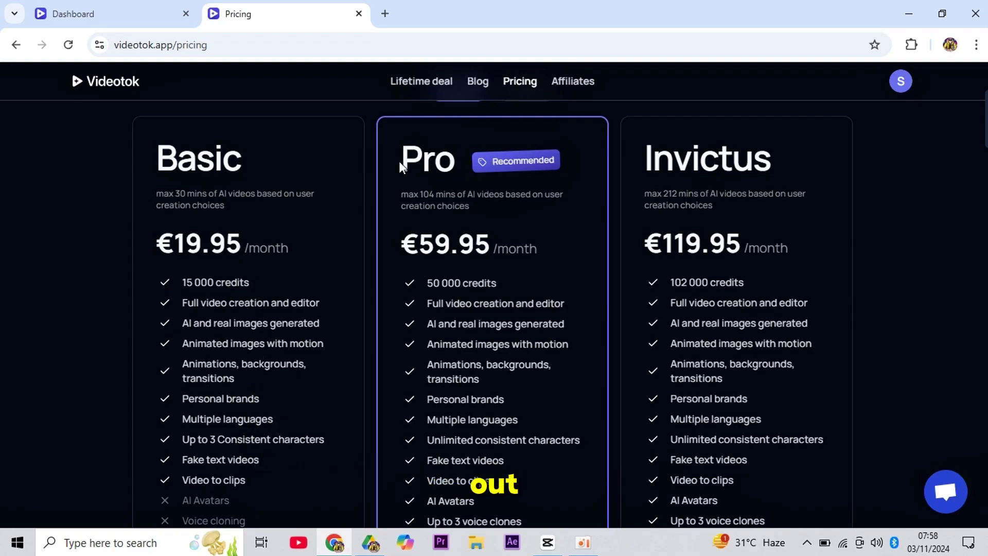
# - Highlight Pro's €59.95 and 50 000 credits, and Invictus's €119.95 per month and 102 000 credits
pyautogui.moveTo(398, 233); pyautogui.dragTo(473, 229)
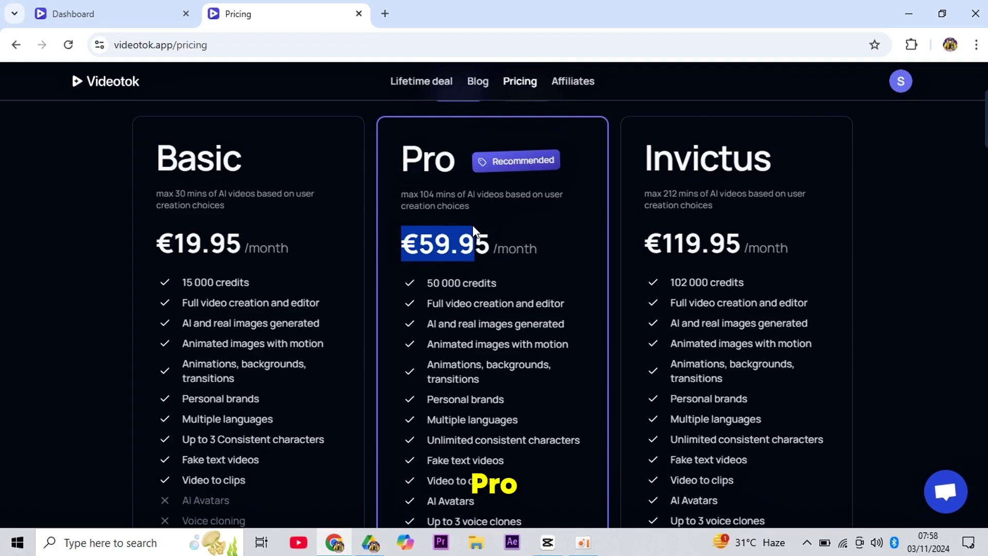
pyautogui.doubleClick(429, 284)
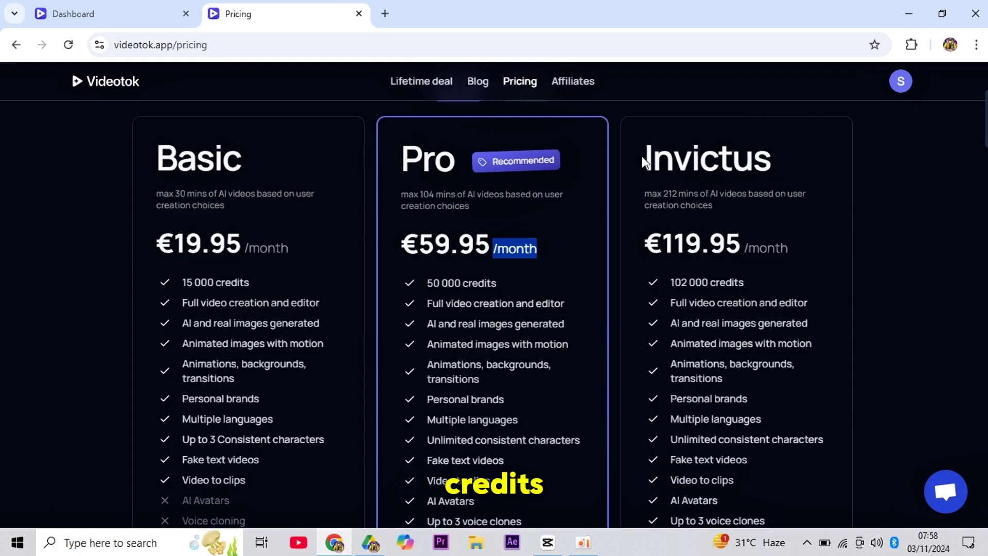
pyautogui.moveTo(643, 162); pyautogui.dragTo(791, 167)
pyautogui.moveTo(655, 252); pyautogui.dragTo(756, 249)
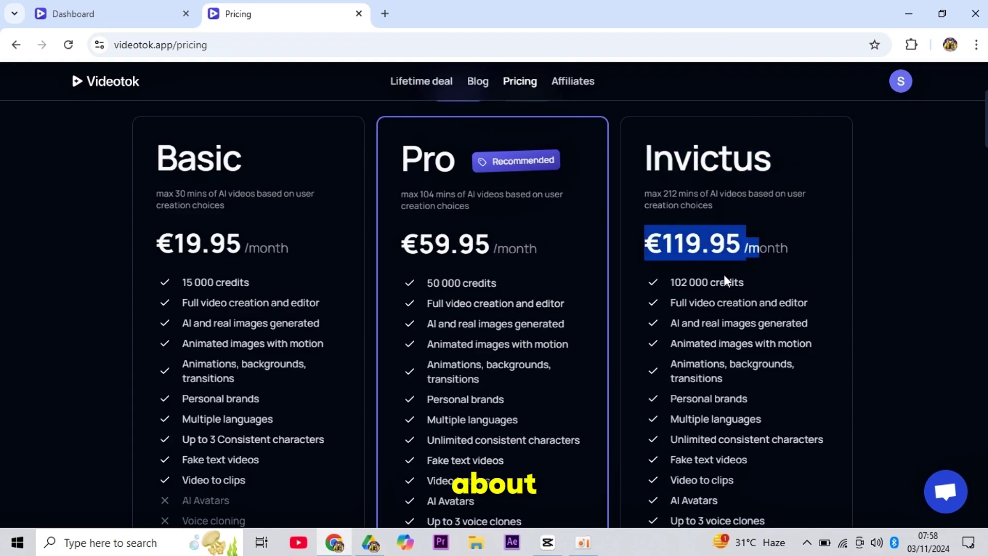
pyautogui.moveTo(670, 282); pyautogui.dragTo(748, 292)
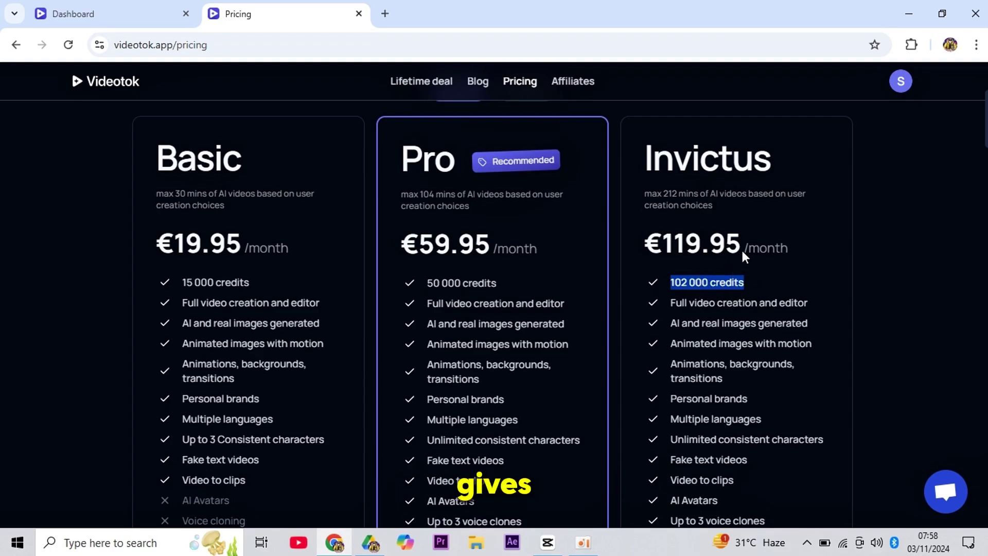
pyautogui.moveTo(744, 256); pyautogui.dragTo(801, 252)
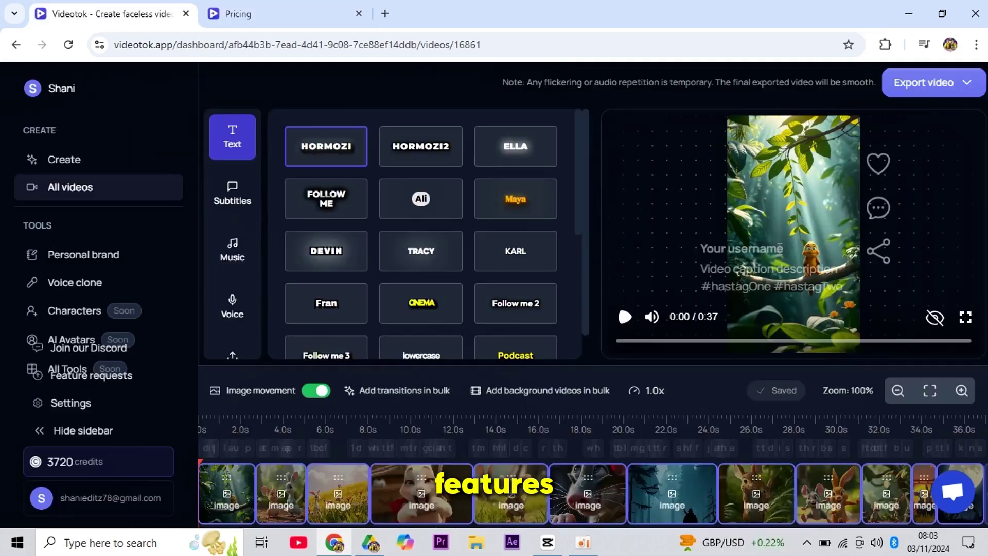
# - Play the generated mouse-and-rabbit video in the full-screen preview
pyautogui.click(965, 318)
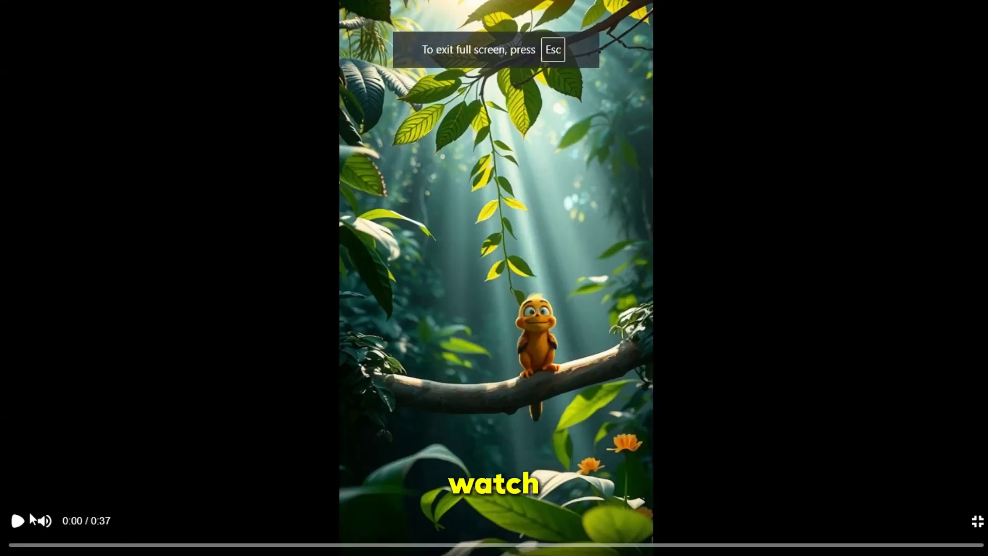
pyautogui.click(18, 536)
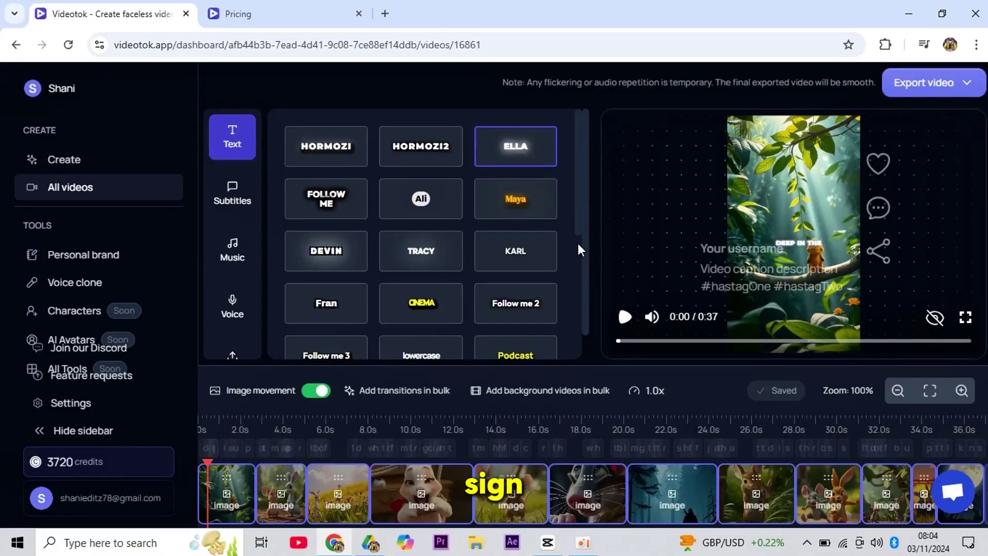
# - Set the main, second and third caption highlight colours to white
pyautogui.scroll(-5, 578, 250)
pyautogui.click(421, 260)
pyautogui.click(387, 297)
pyautogui.click(515, 260)
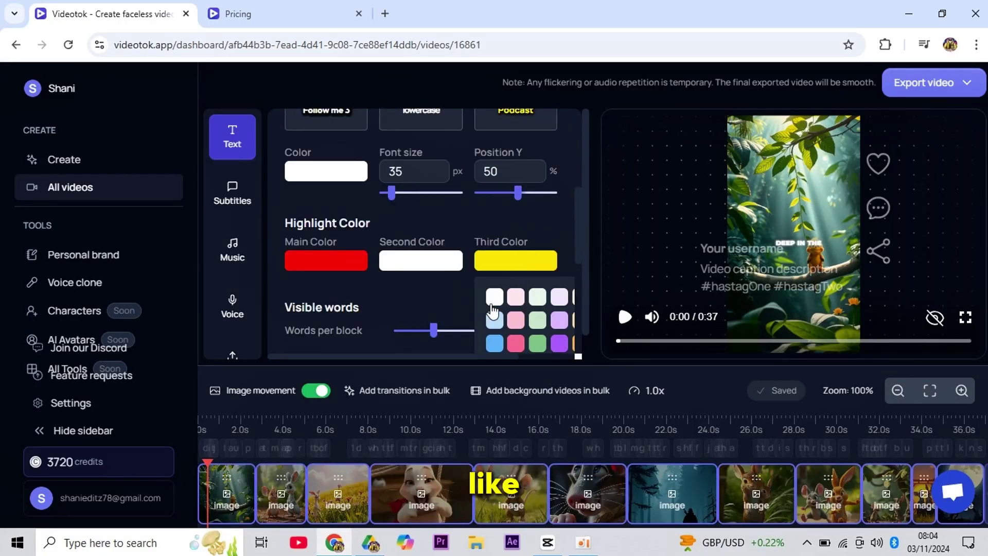
pyautogui.click(495, 297)
pyautogui.click(702, 341)
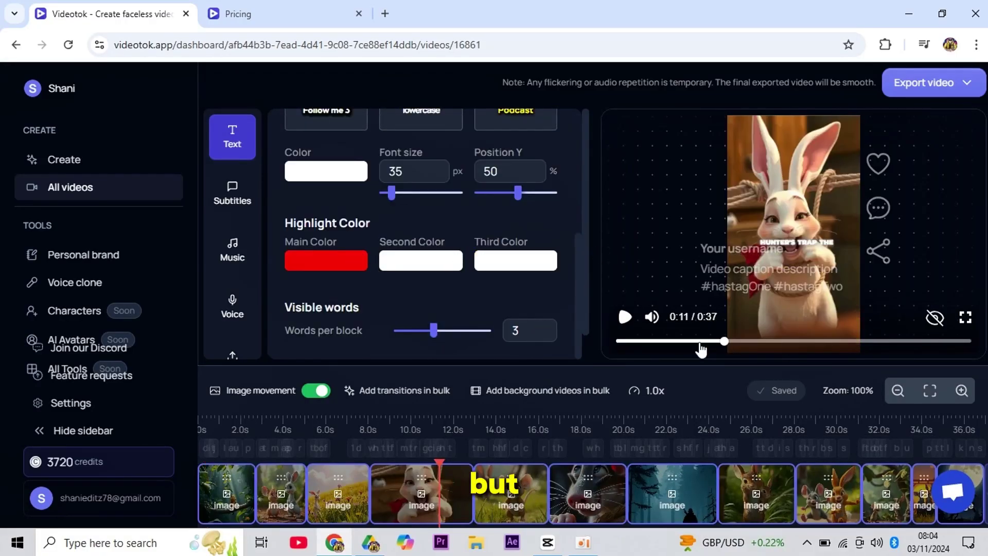
pyautogui.click(326, 260)
pyautogui.click(305, 297)
pyautogui.click(842, 341)
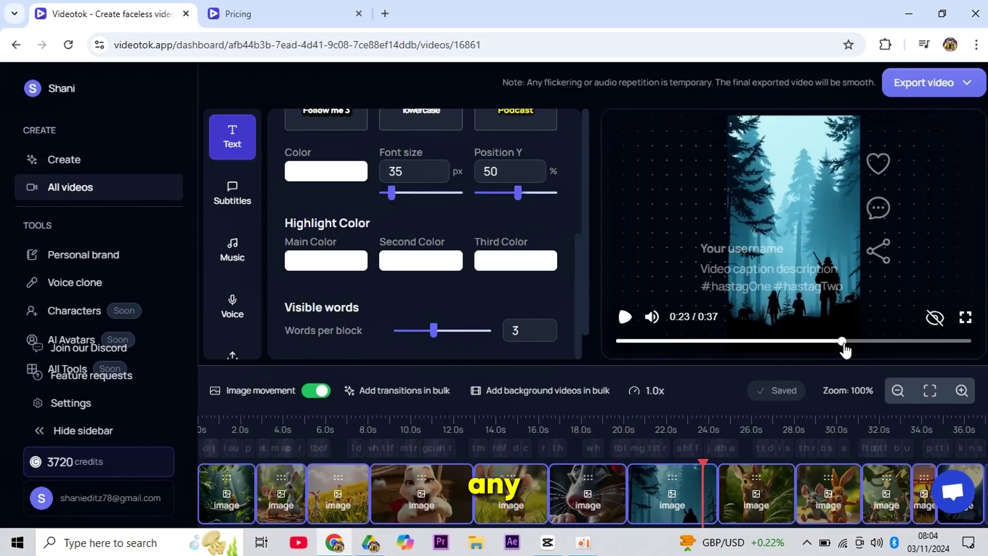
# - Apply the Fade transition to all clips and start rendering the video for export
pyautogui.click(350, 391)
pyautogui.click(494, 193)
pyautogui.click(596, 458)
pyautogui.click(923, 82)
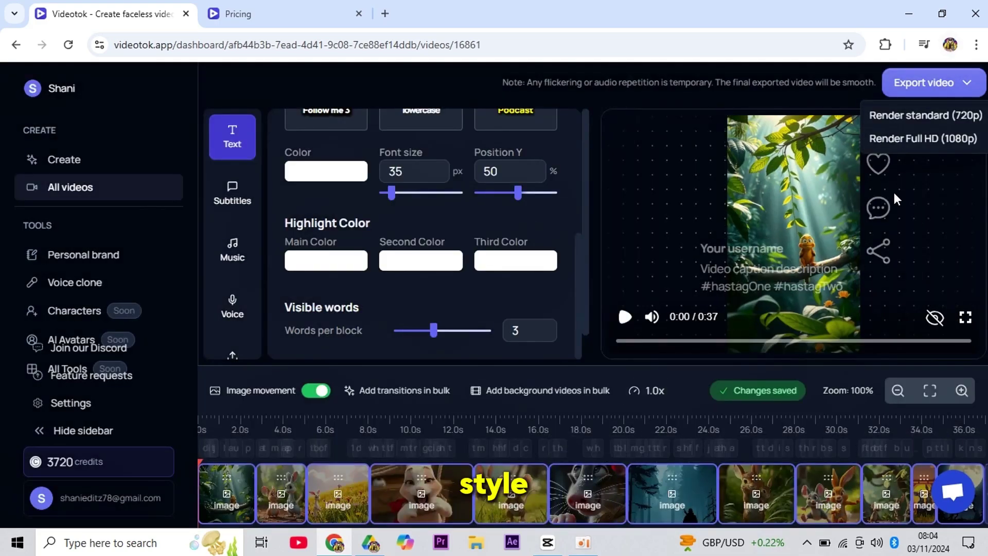
pyautogui.click(926, 135)
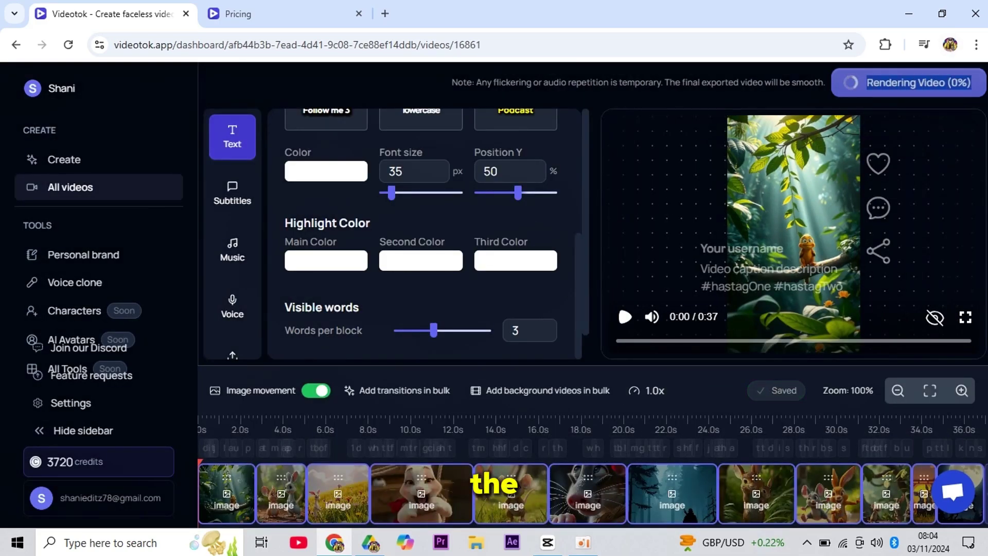